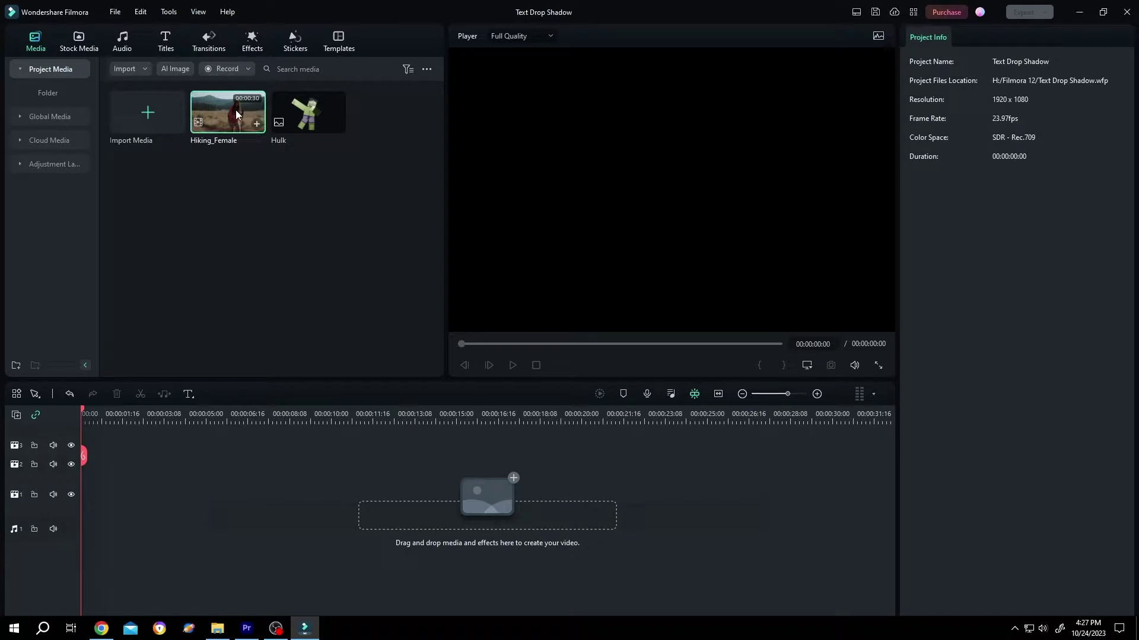
Step: Place the Hiking_Female clip on the first video track of the timeline
mouse_move(227, 114)
mouse_down()
mouse_move(133, 415)
mouse_move(133, 514)
mouse_up()
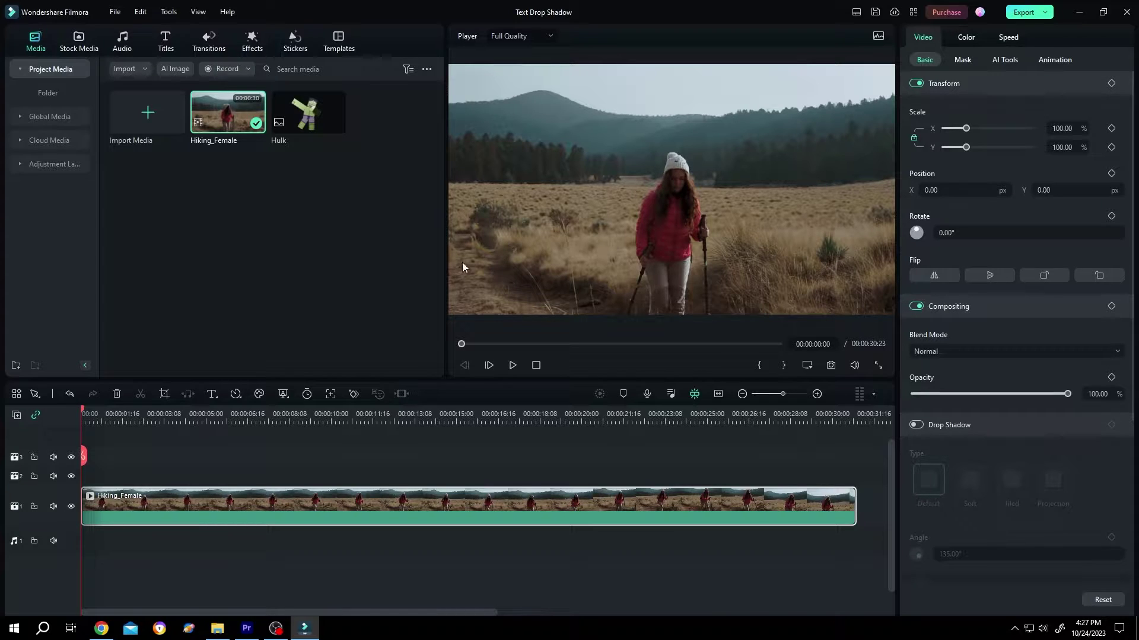
Step: Add a Quick Text title stretched to the video's end, with its placeholder text deleted
click(215, 395)
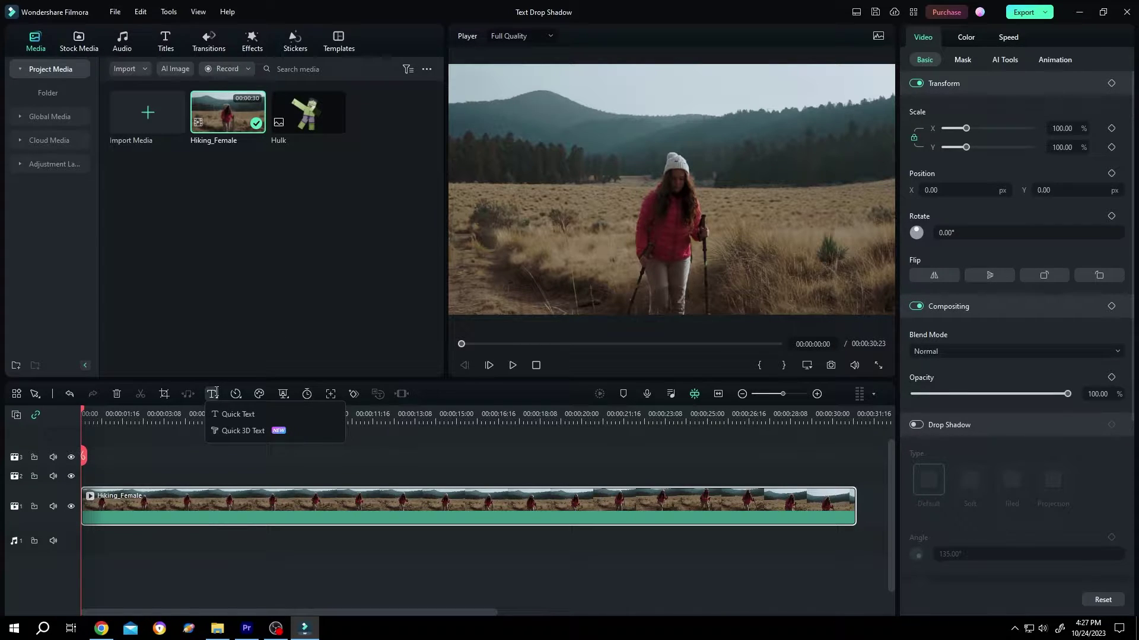
click(233, 415)
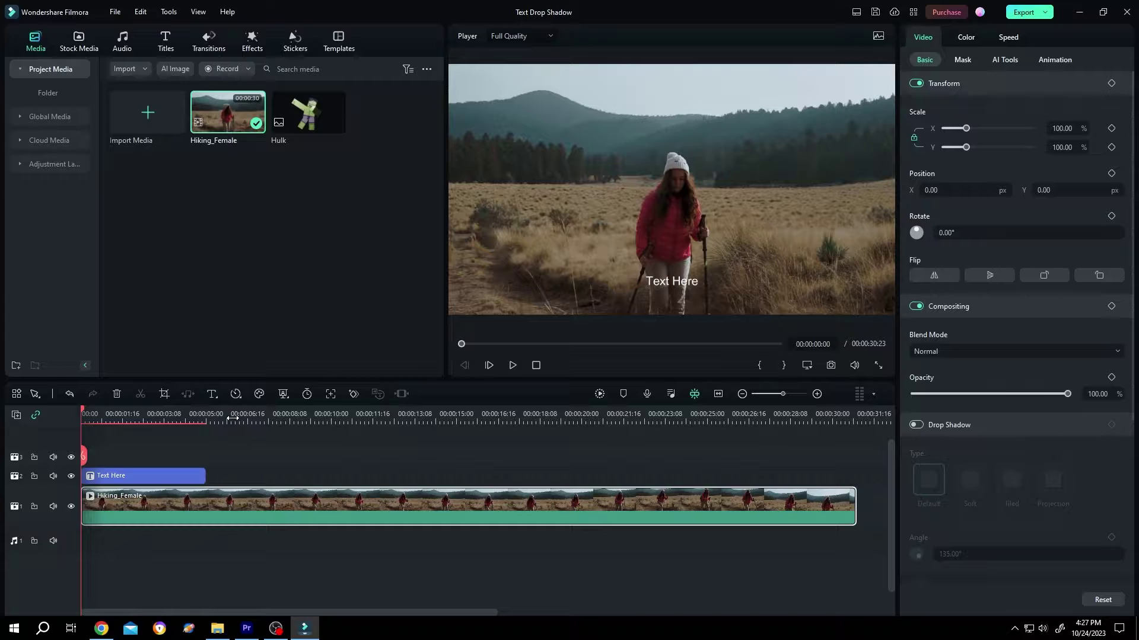
click(202, 478)
drag(201, 477, 850, 478)
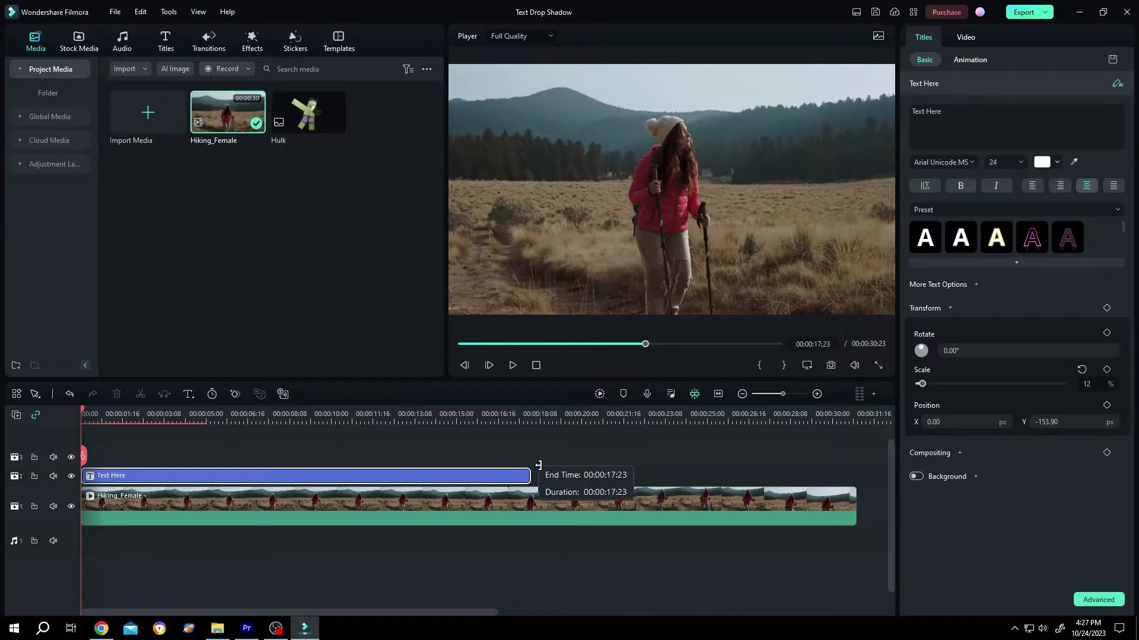
click(945, 110)
key(BackSpace)
key(BackSpace)
key(BackSpace)
key(BackSpace)
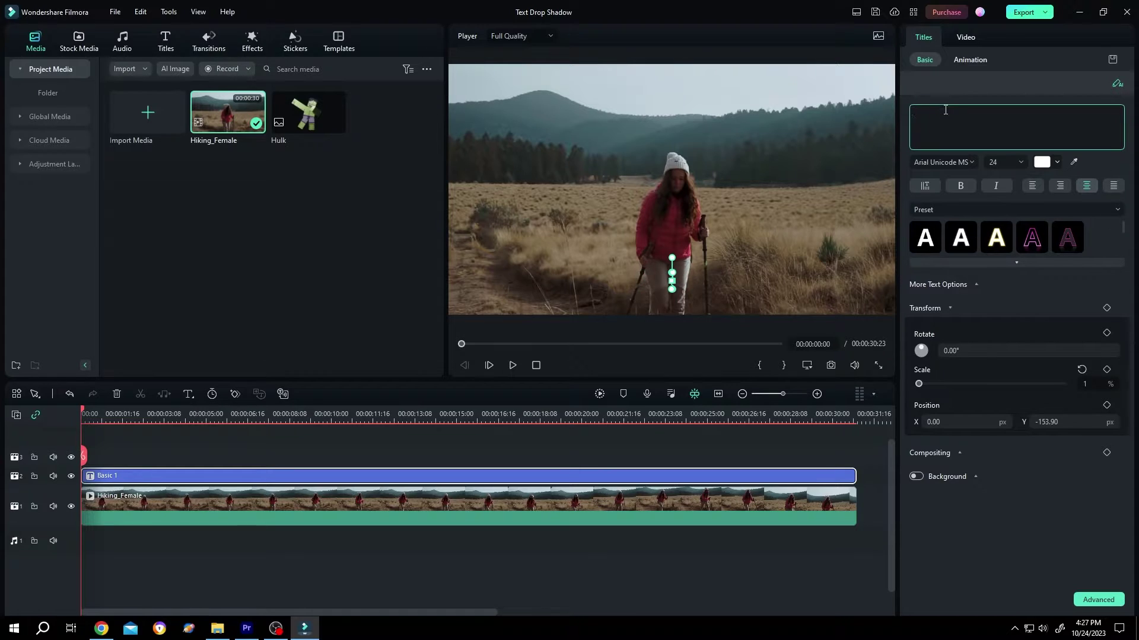
Step: In the Advanced title editor, add a circle shape and clear its TEXT HERE placeholder
click(1098, 601)
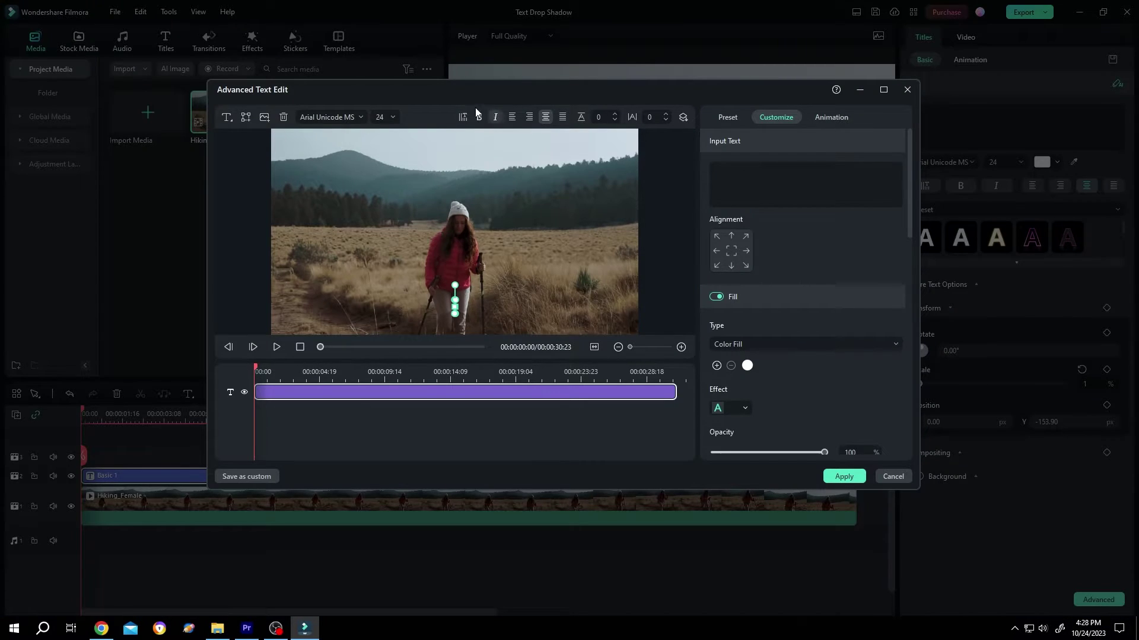
click(247, 118)
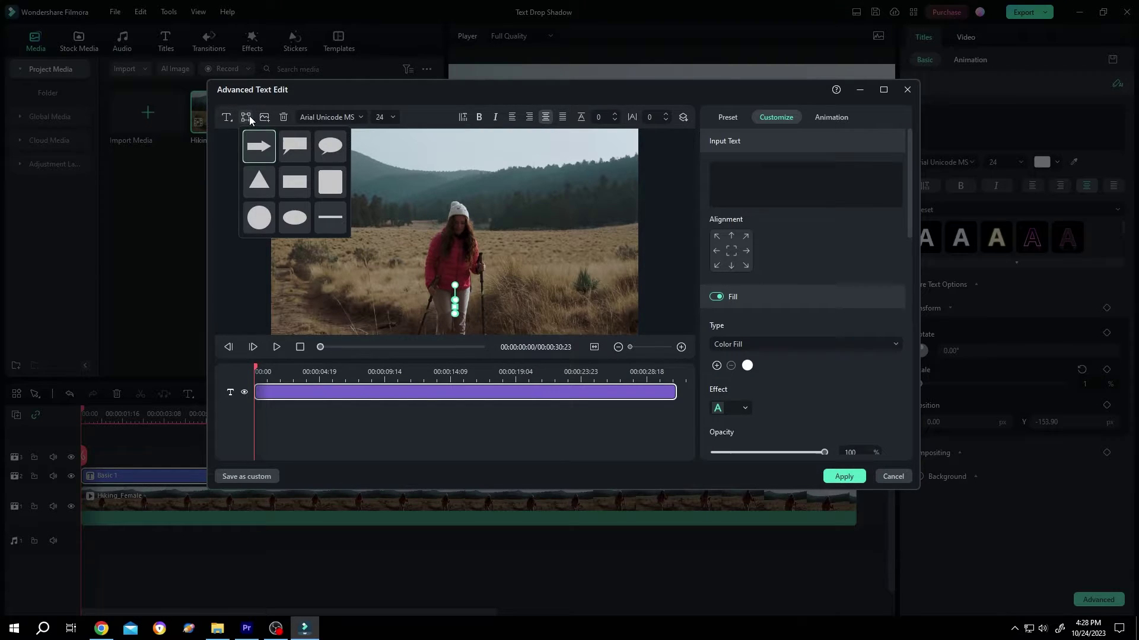
click(258, 219)
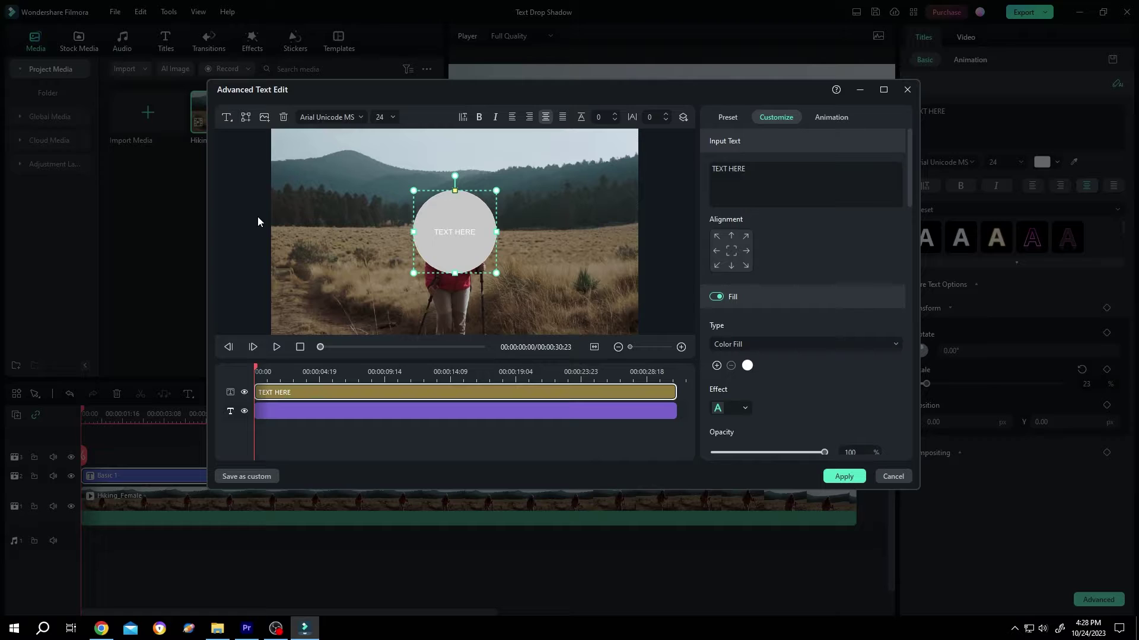
click(767, 170)
key(ctrl+a)
key(BackSpace)
scroll(815, 296, down, 2)
scroll(816, 266, down, 2)
scroll(814, 266, down, 2)
scroll(815, 266, down, 2)
scroll(815, 264, down, 2)
scroll(815, 264, down, 2)
scroll(815, 265, down, 2)
scroll(814, 265, down, 2)
scroll(815, 262, down, 1)
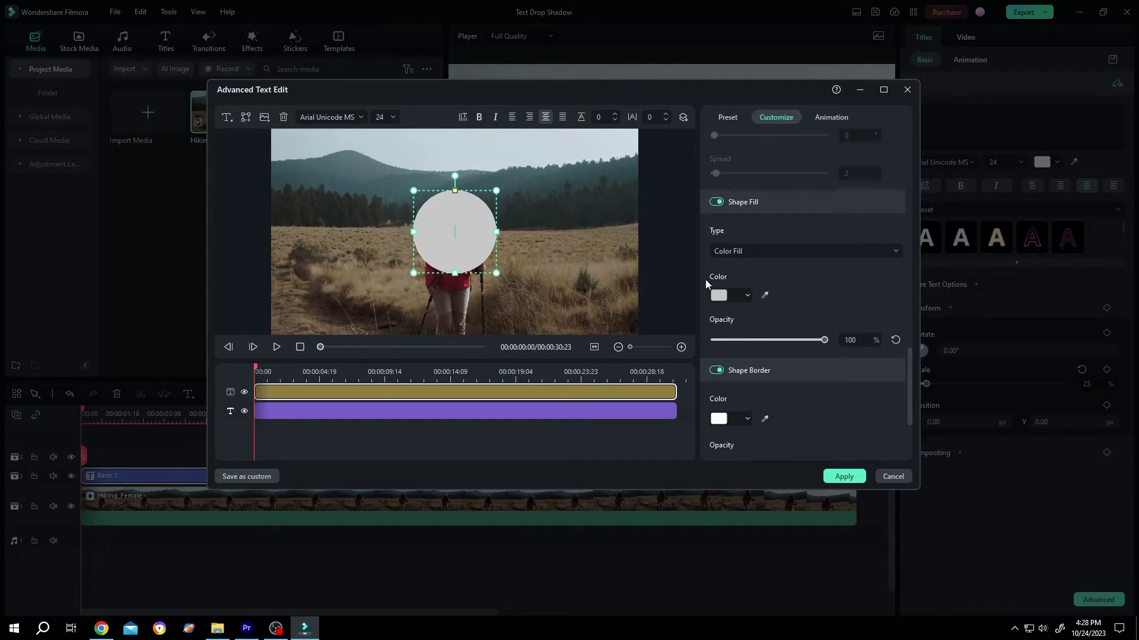
Step: Set the circle's Shape Fill to Gradient Fill, blending orange into green
click(715, 299)
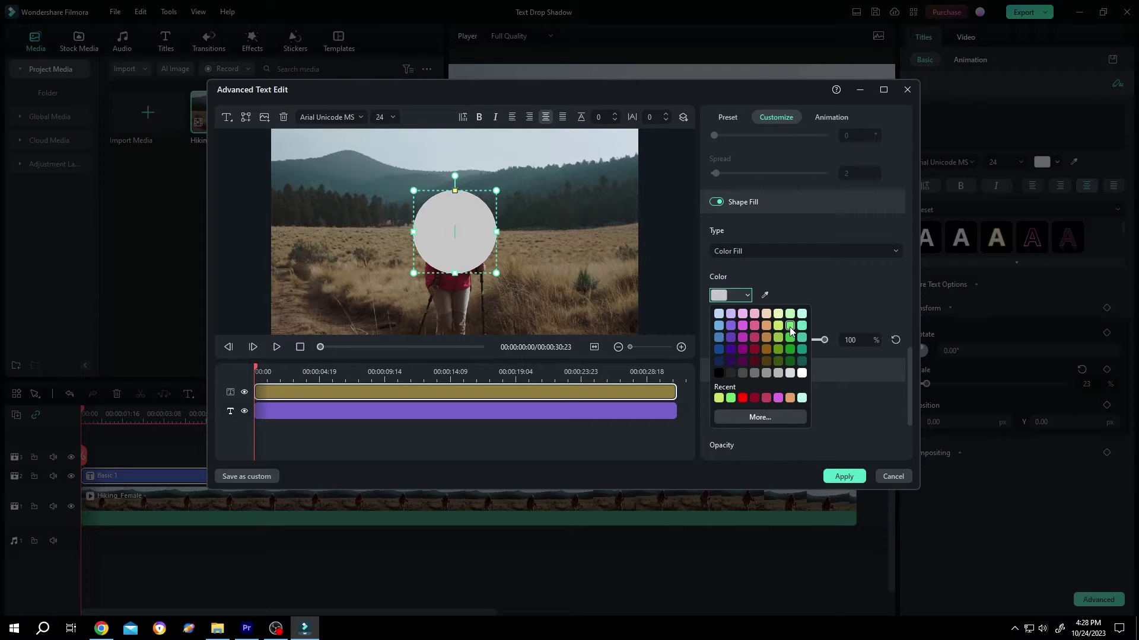
click(790, 332)
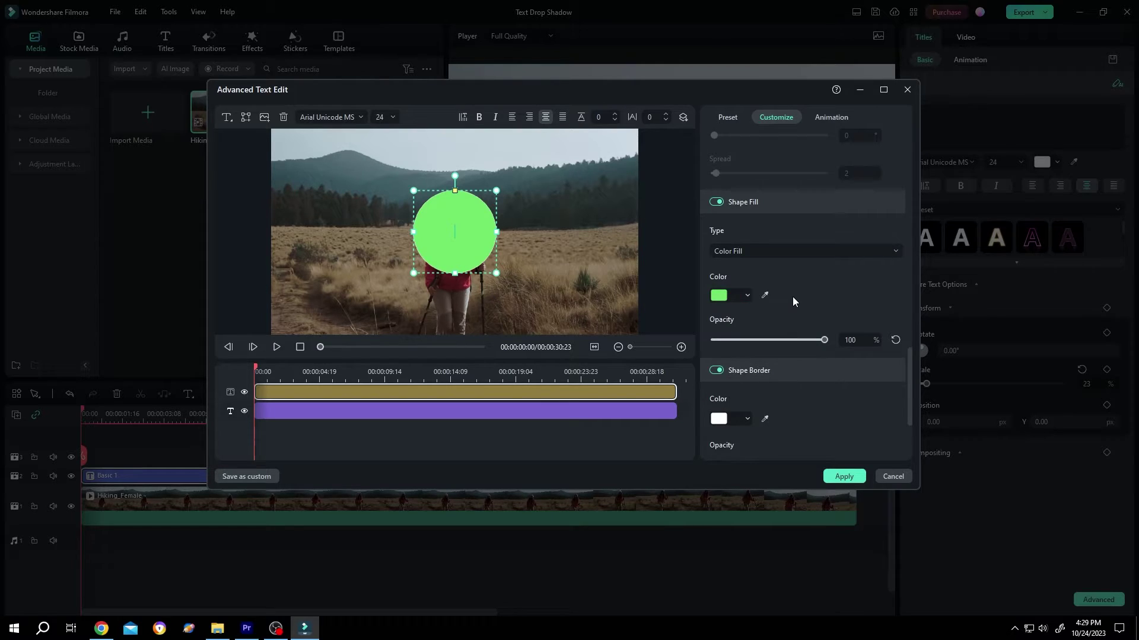
click(894, 253)
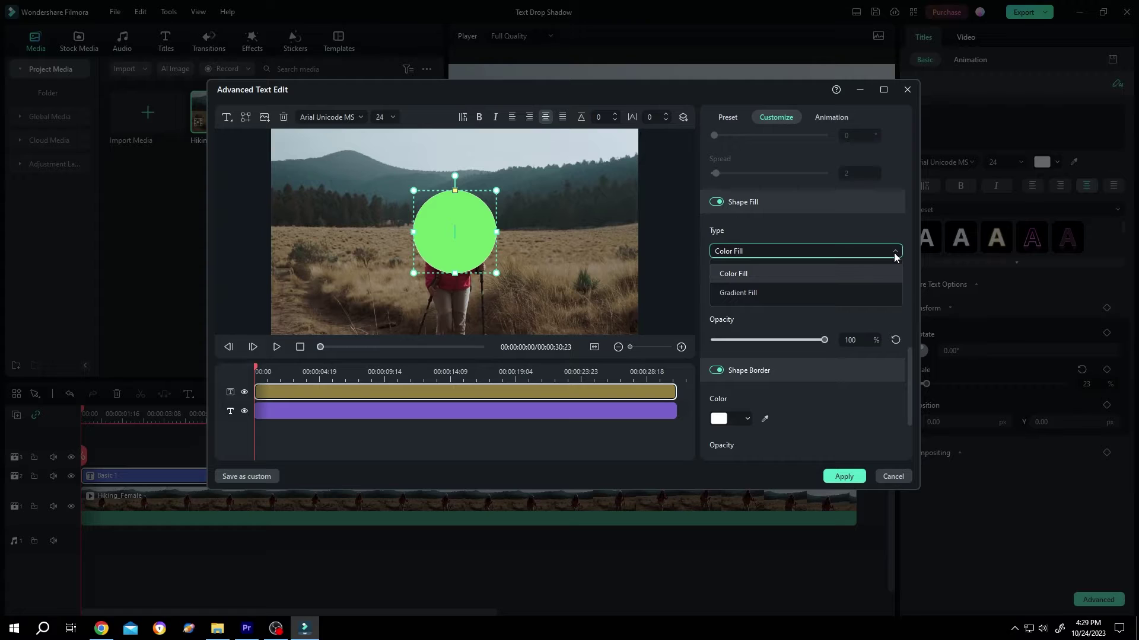
click(766, 289)
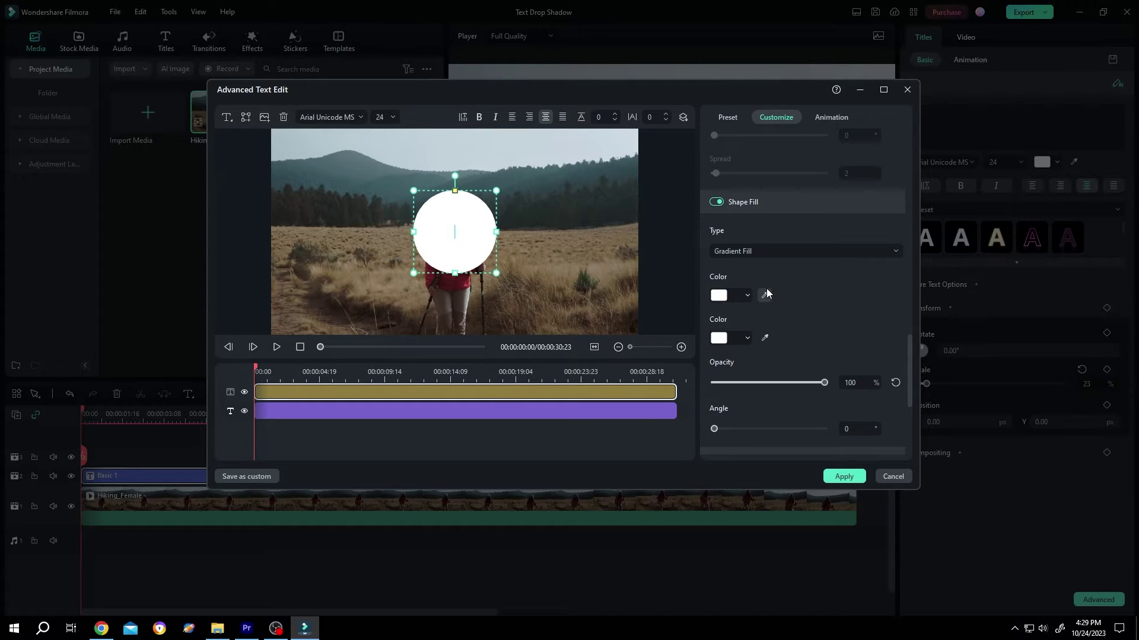
click(721, 296)
click(767, 326)
click(721, 338)
click(789, 369)
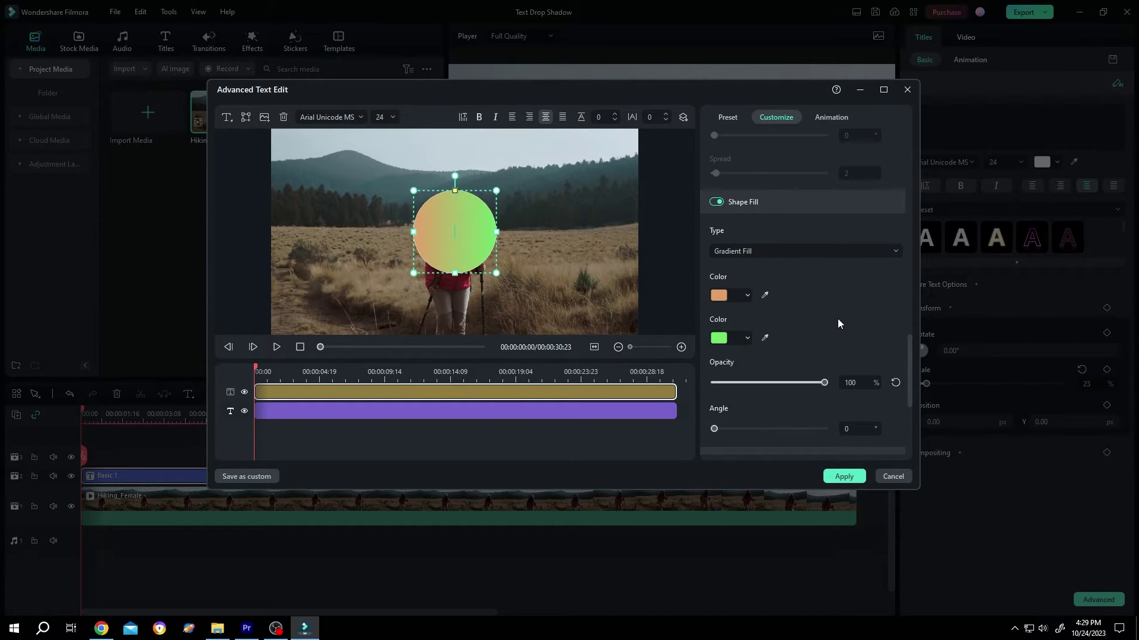
scroll(838, 319, down, 2)
scroll(837, 319, down, 2)
scroll(838, 319, down, 1)
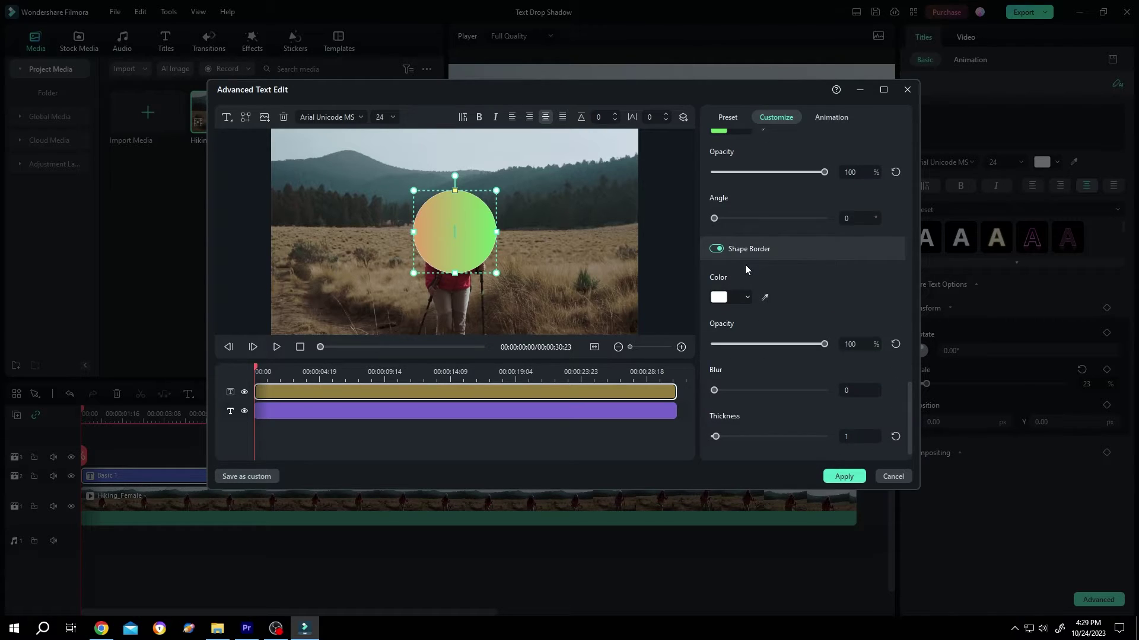
Step: Give the circle a red Shape Border with thickness 4 and blur 1
click(723, 300)
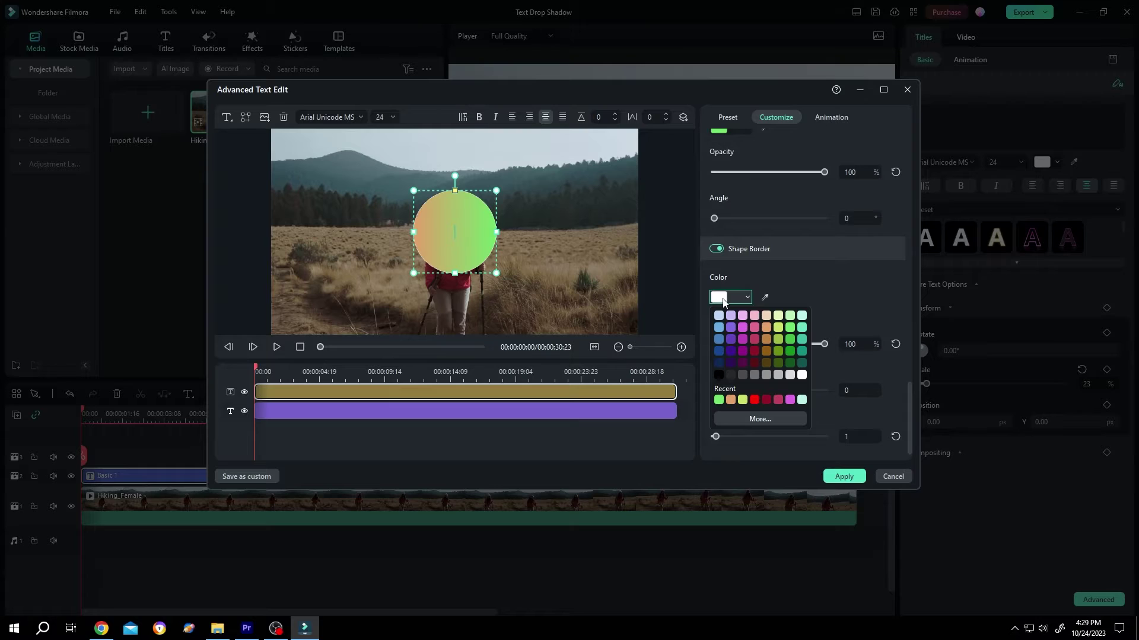
click(753, 400)
drag(714, 436, 722, 438)
drag(715, 392, 830, 403)
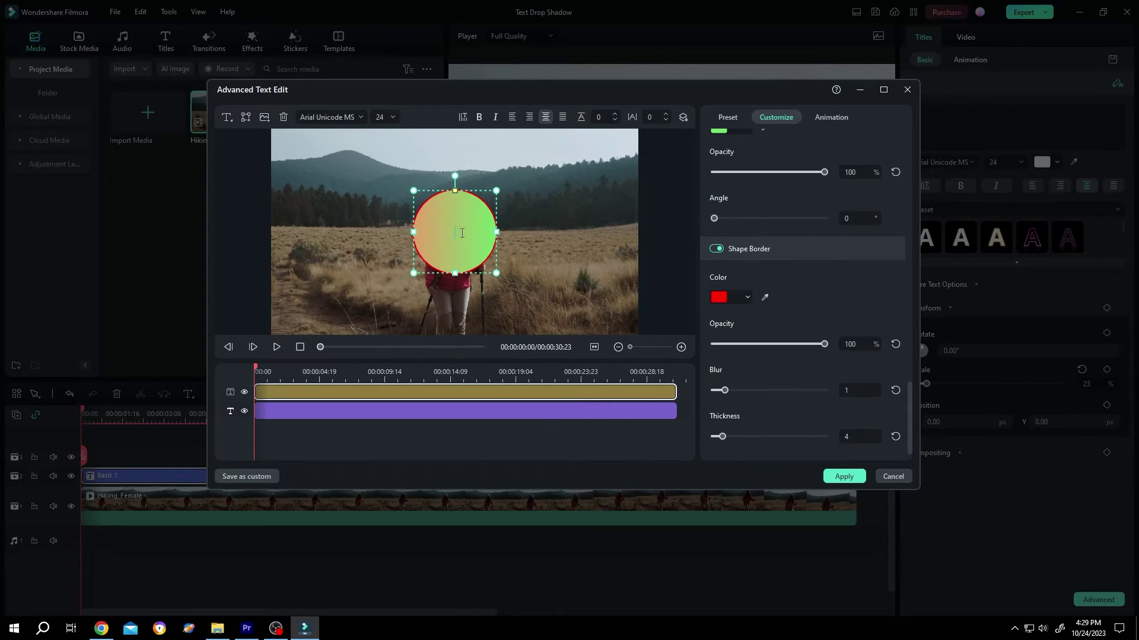
scroll(832, 302, up, 3)
scroll(832, 302, up, 2)
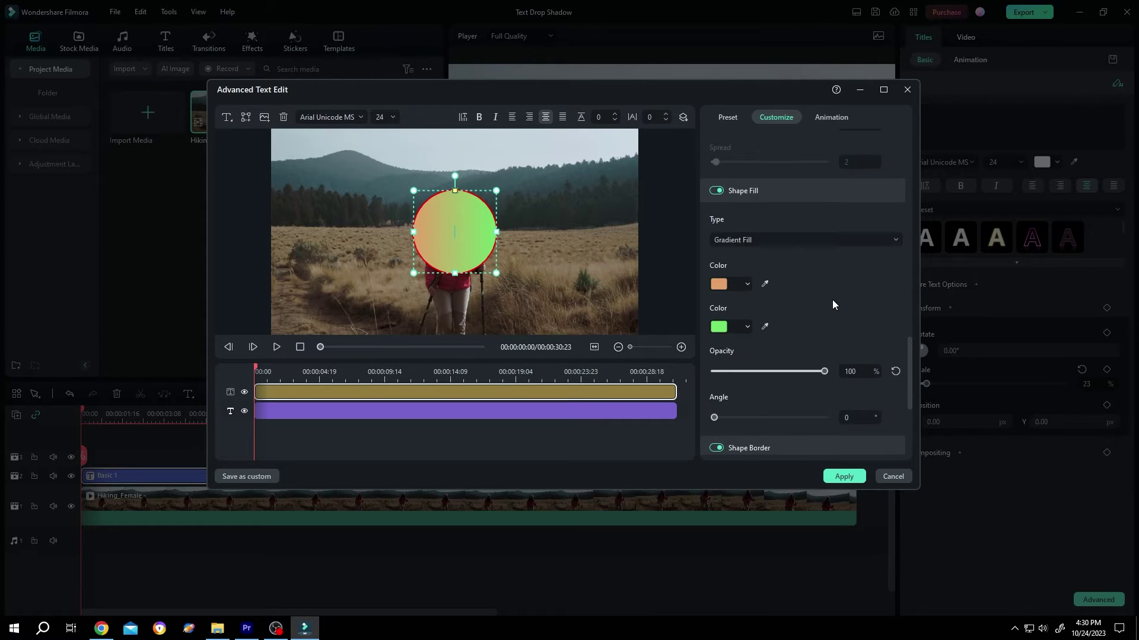
scroll(832, 304, up, 1)
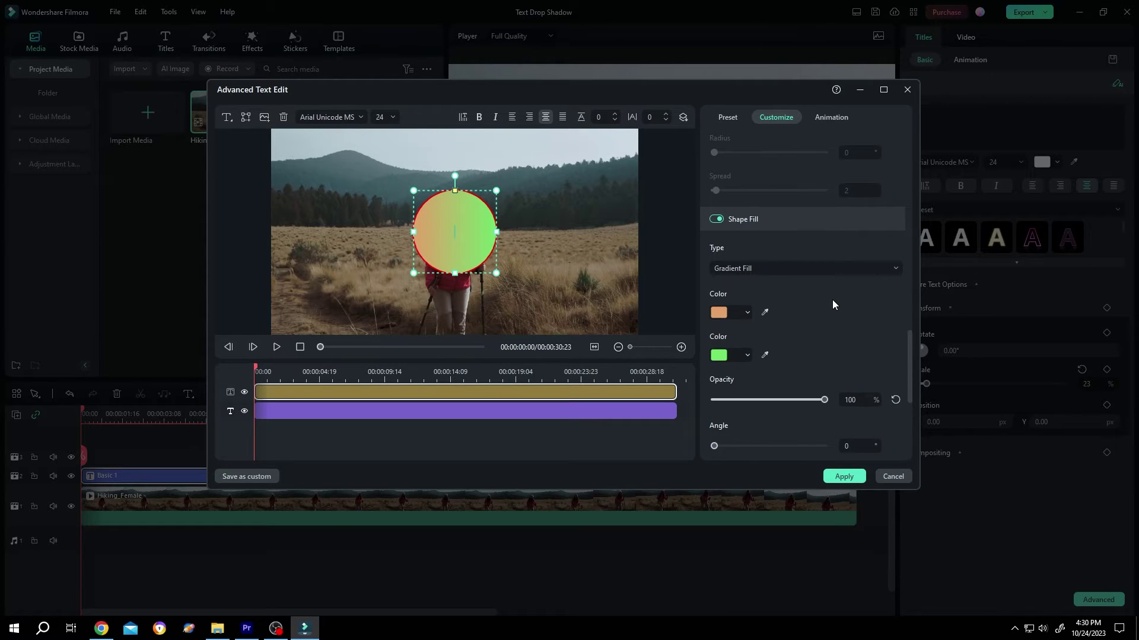
Step: Turn off Shape Fill, shrink and centre the ring on the hiker's head, and apply
click(715, 220)
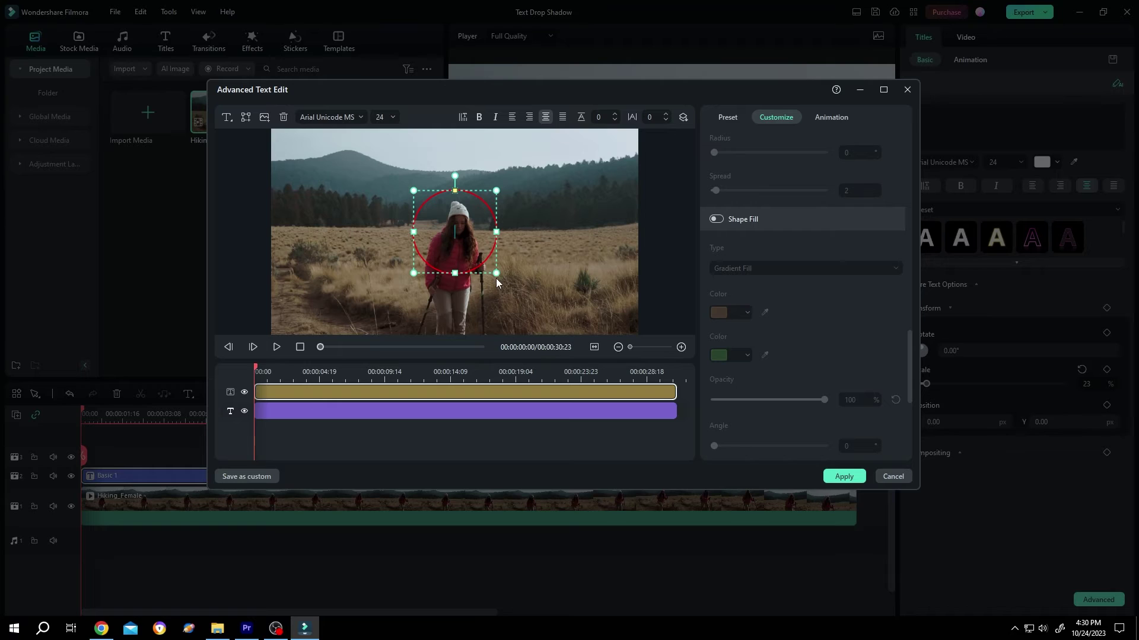
mouse_move(496, 273)
mouse_down()
mouse_move(460, 237)
mouse_move(456, 214)
mouse_up()
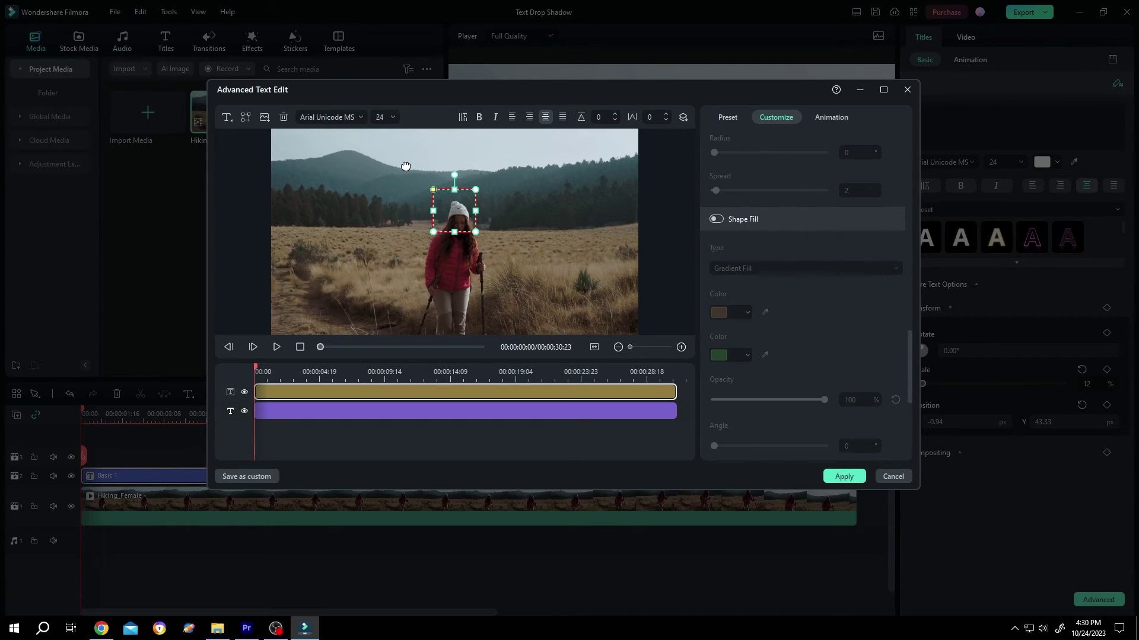
drag(452, 207, 454, 214)
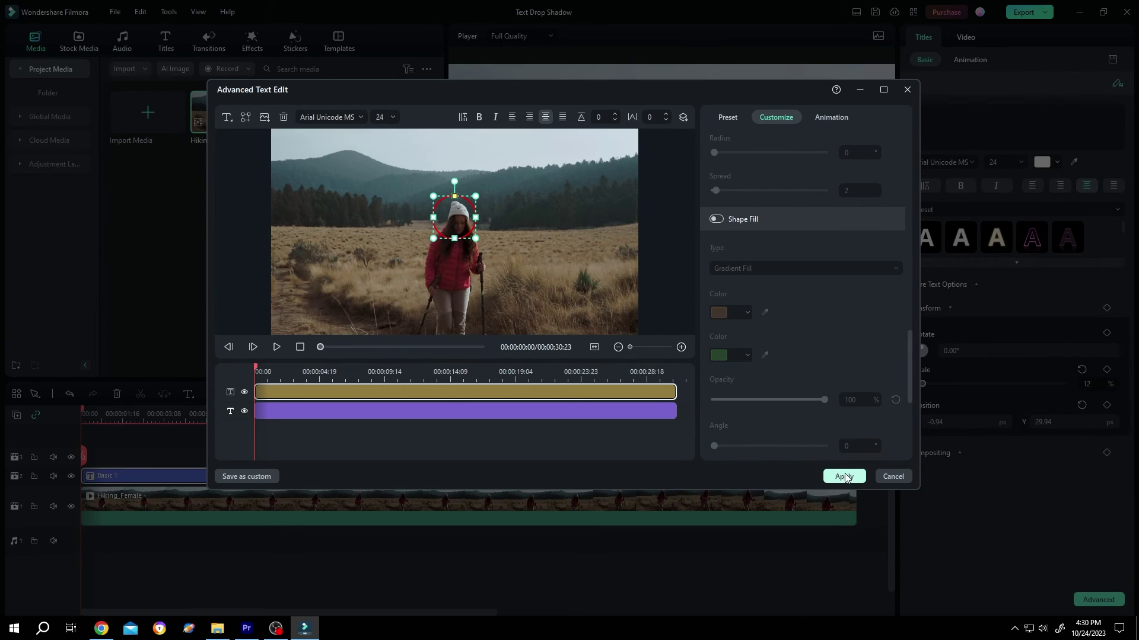
click(844, 477)
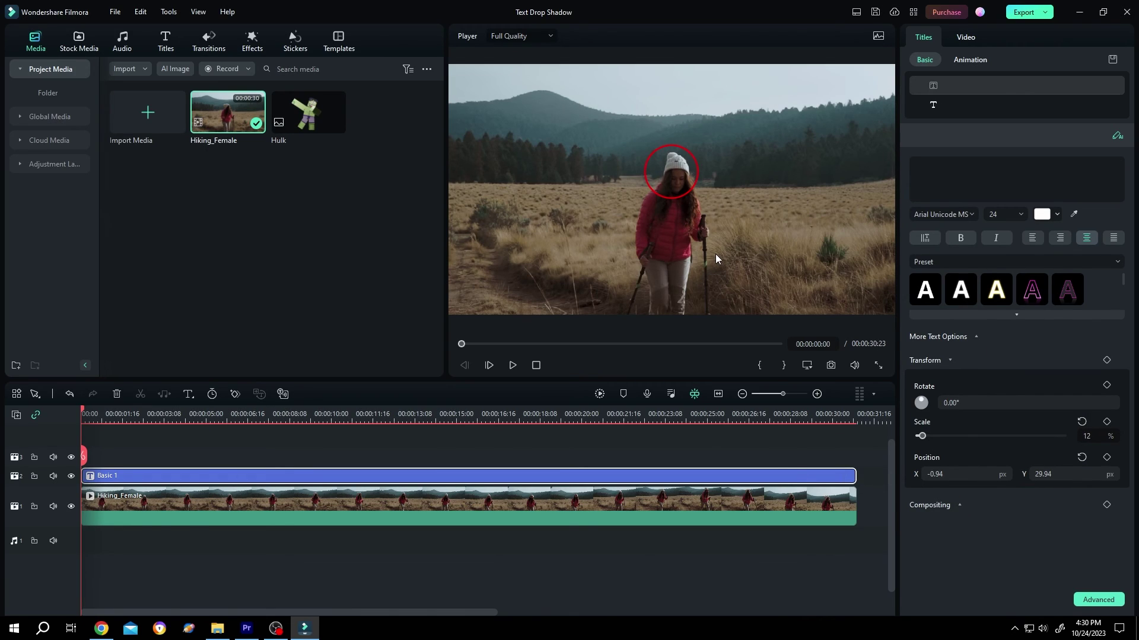